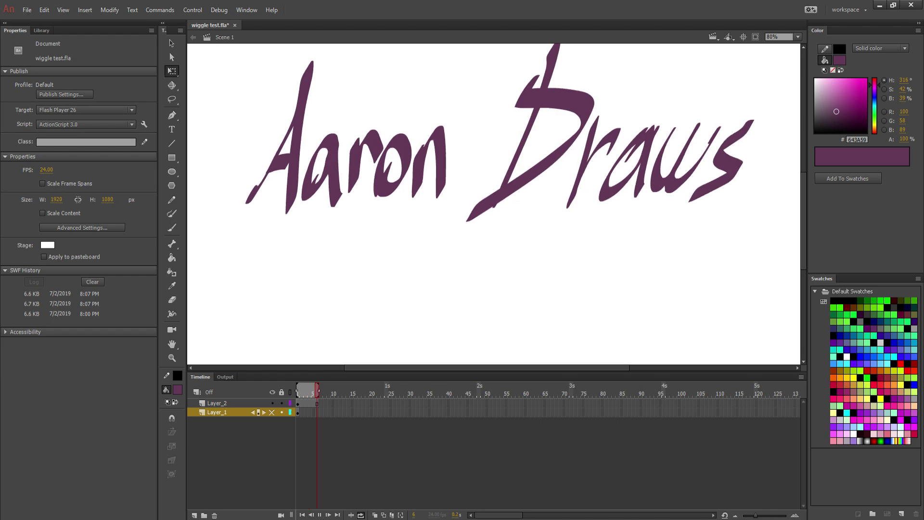
# - Pause the looping intro so the face drawing stands still on the stage
pyautogui.click(320, 516)
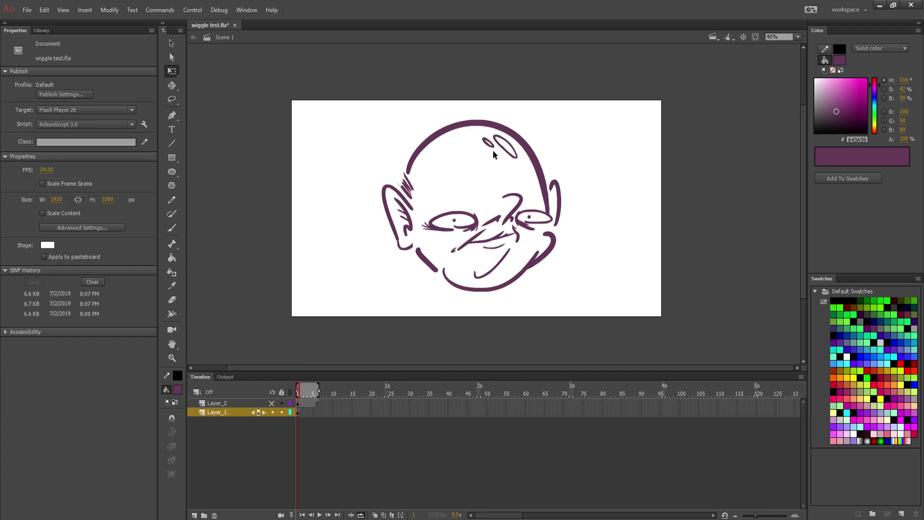
# - Marquee-select the whole face drawing and convert it with F8 into a Graphic symbol named 'face'
pyautogui.moveTo(364, 107)
pyautogui.mouseDown()
pyautogui.moveTo(565, 321)
pyautogui.moveTo(582, 322)
pyautogui.mouseUp()
pyautogui.press('F8')
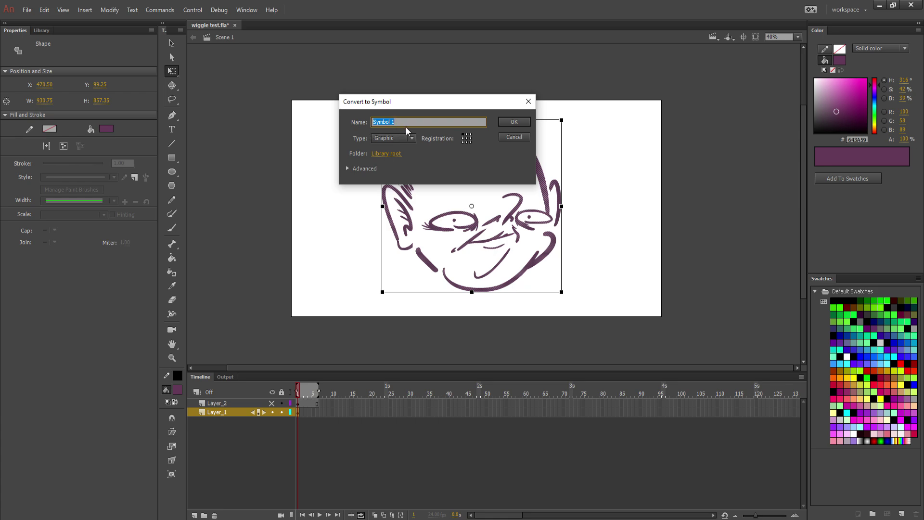
pyautogui.write('fax')
pyautogui.write('e')
pyautogui.click(512, 123)
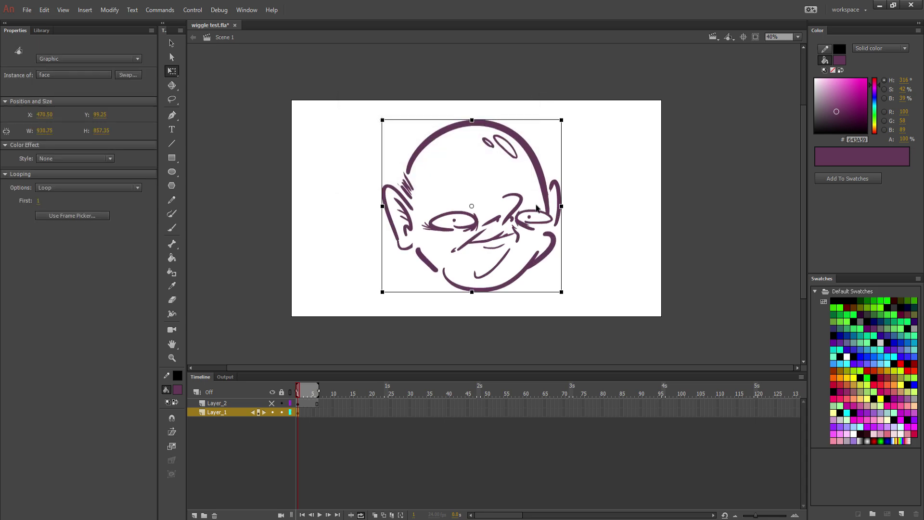
# - Enter the face symbol and add a frame near frame 5 on Layer_1 holding the drawing
pyautogui.doubleClick(532, 158)
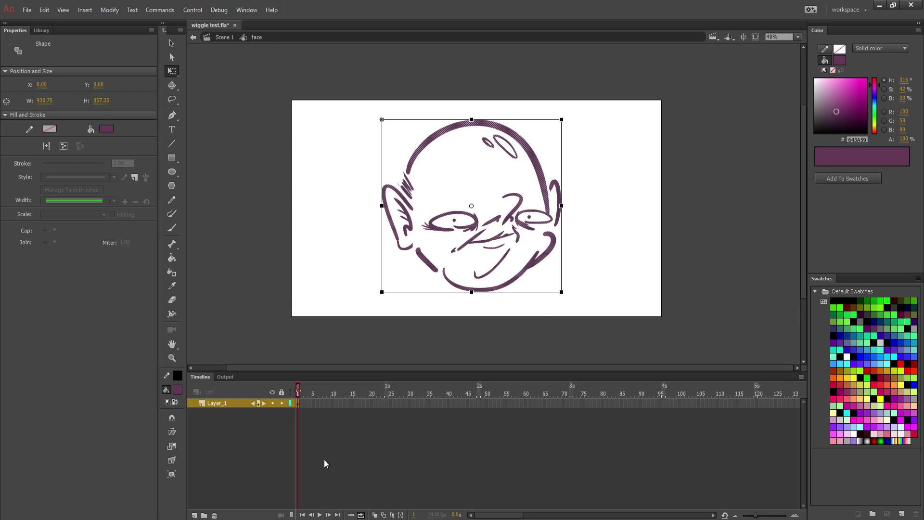
pyautogui.click(317, 404)
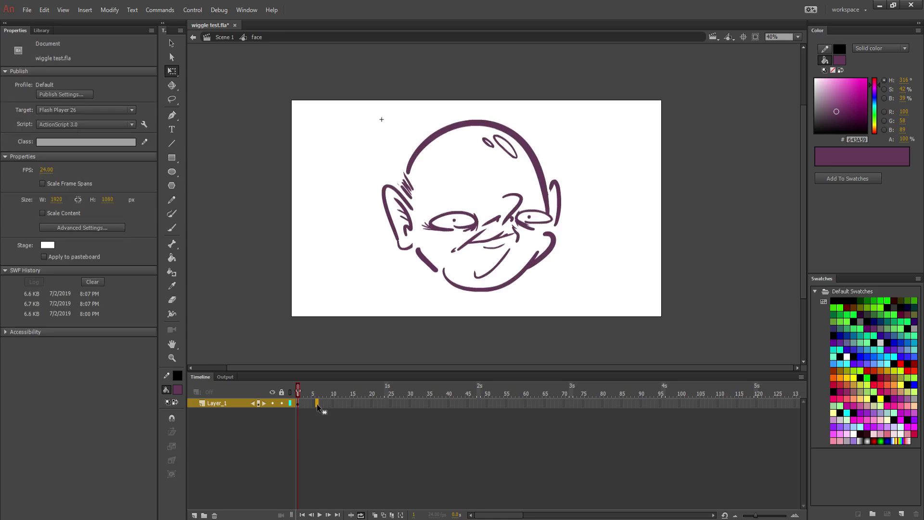
pyautogui.press('F5')
# - Compare the drawing on frames 4 and 5, then bring up the options for frame 4
pyautogui.click(309, 404)
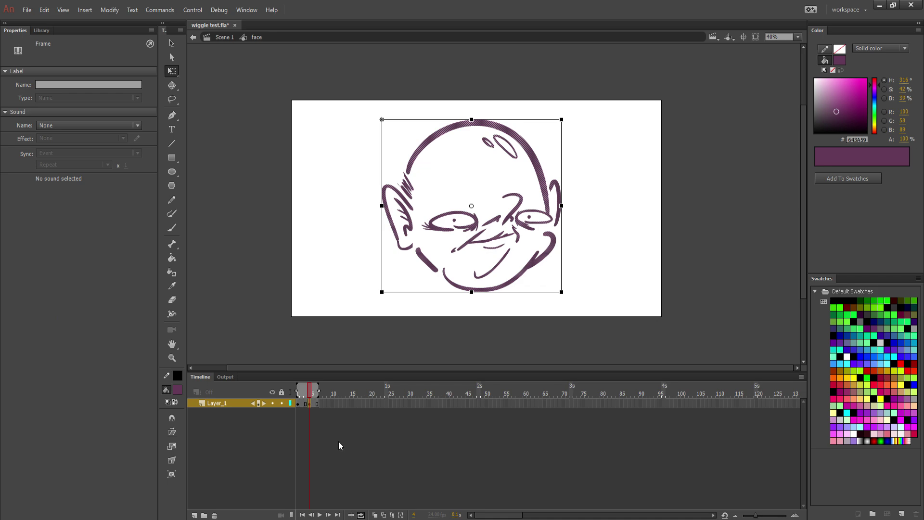
pyautogui.click(313, 419)
pyautogui.click(309, 403)
pyautogui.click(310, 407)
pyautogui.click(312, 405)
pyautogui.click(310, 406)
pyautogui.rightClick(308, 403)
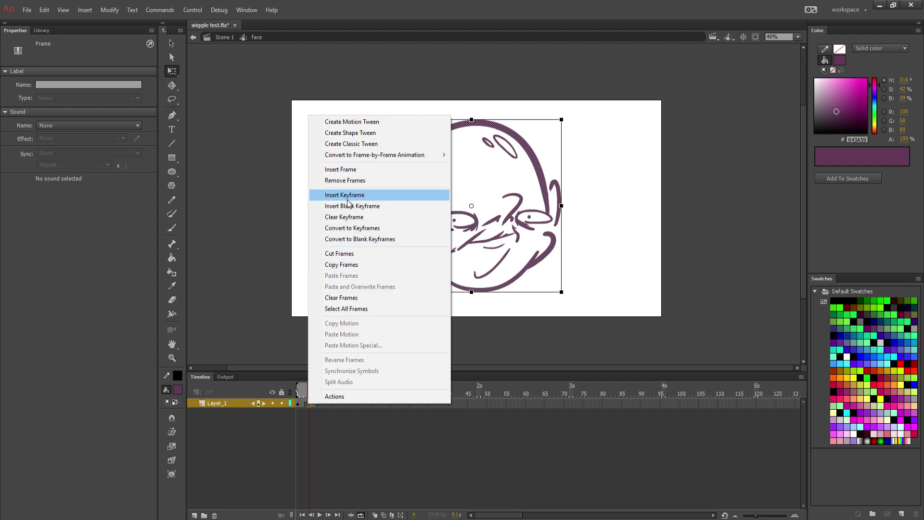
# - Apply Modify > Shape > Smooth to the face drawing twice, then reselect it
pyautogui.click(489, 463)
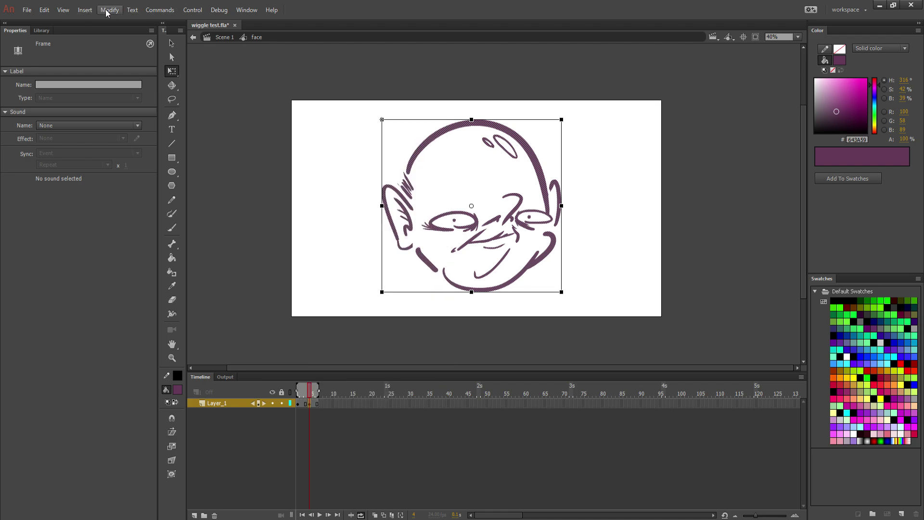
pyautogui.click(108, 10)
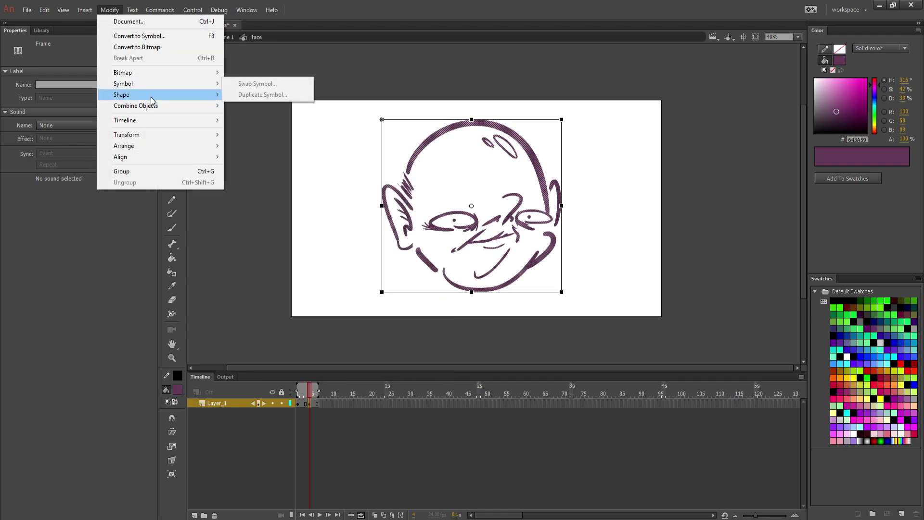
pyautogui.moveTo(152, 101)
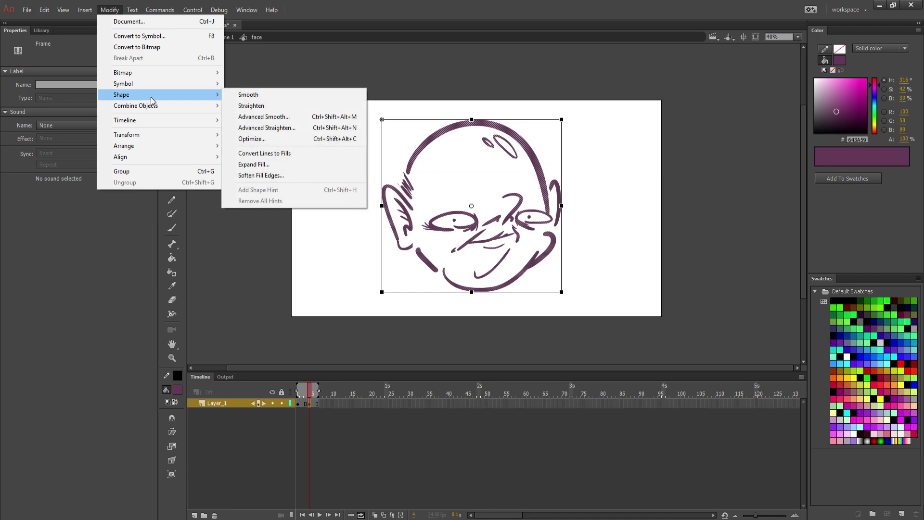
pyautogui.click(254, 95)
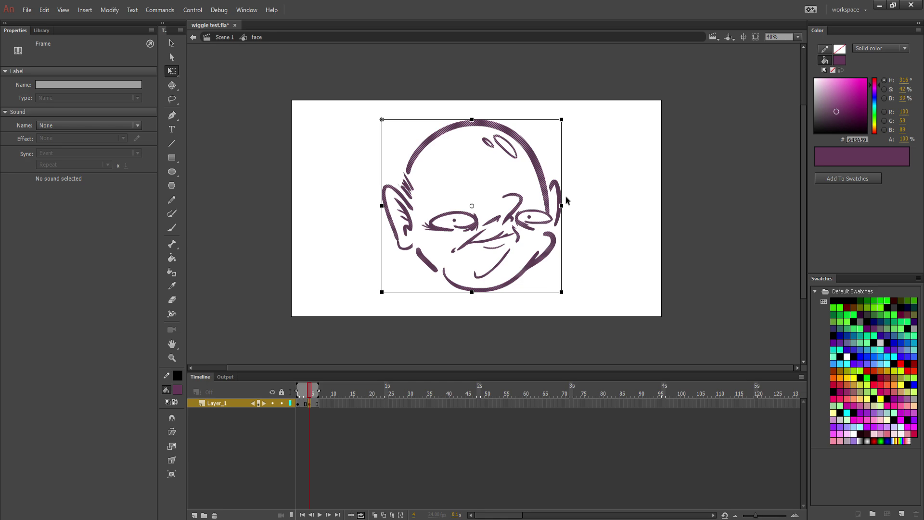
pyautogui.click(110, 10)
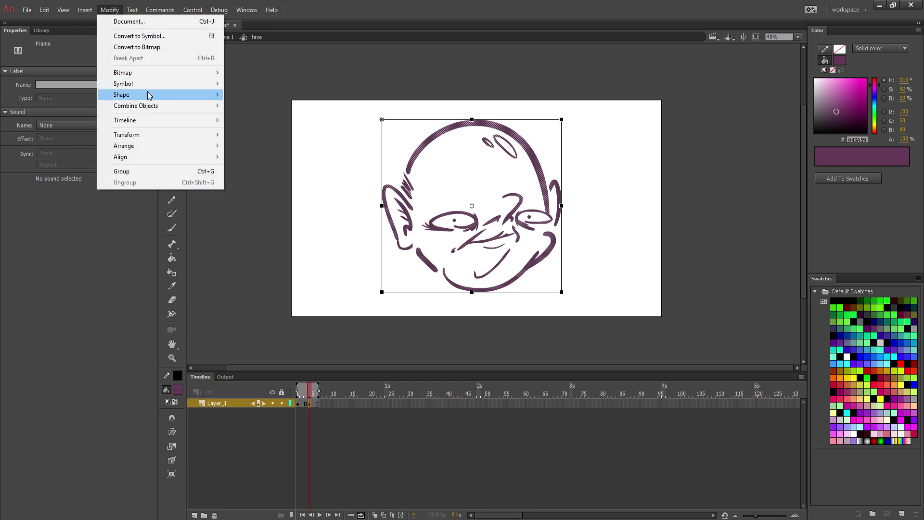
pyautogui.moveTo(148, 95)
pyautogui.click(255, 94)
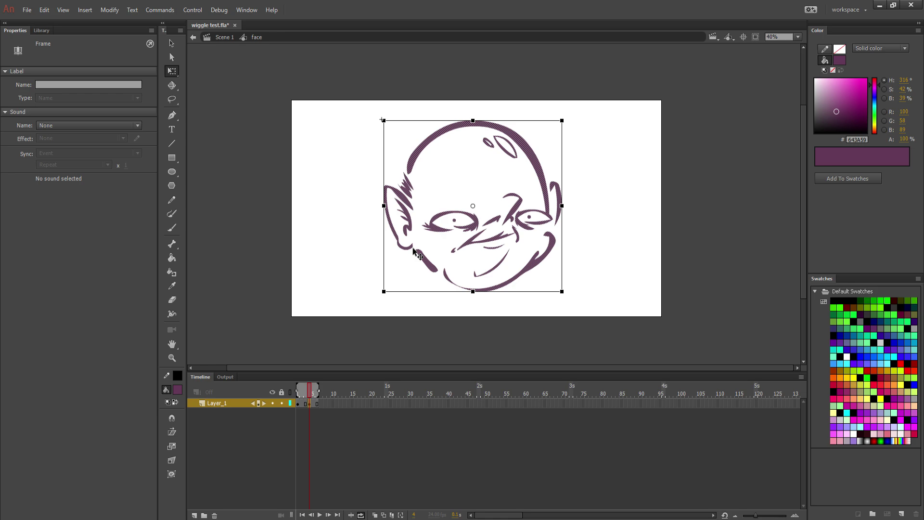
pyautogui.click(413, 250)
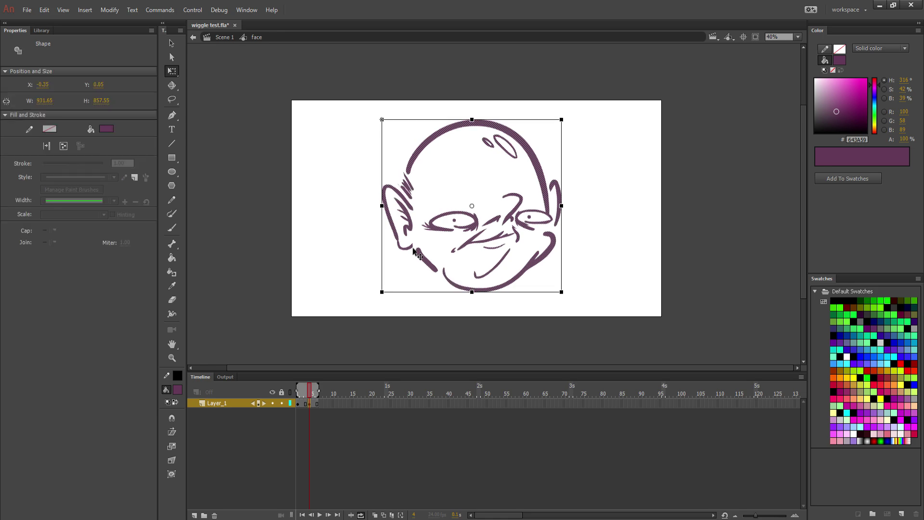
# - Optimize the drawing's curves at strength 28, reducing them from 374 to 283
pyautogui.click(110, 10)
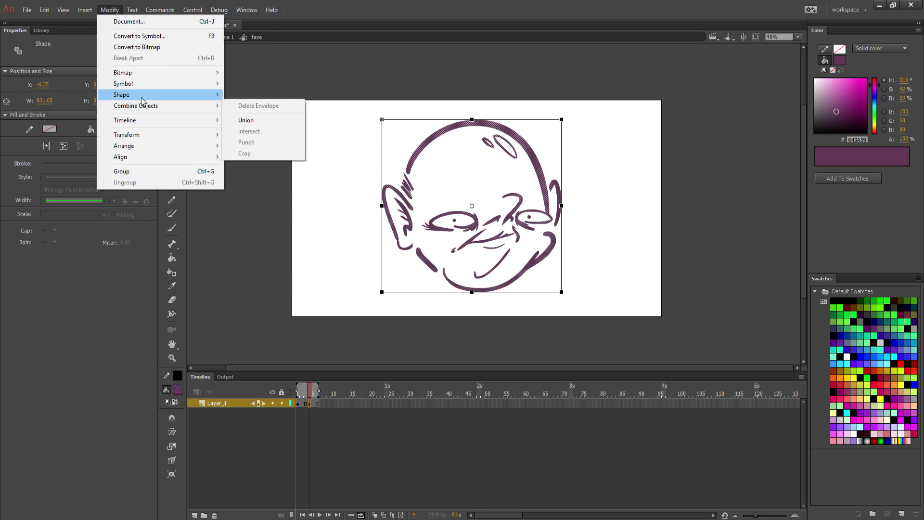
pyautogui.moveTo(142, 100)
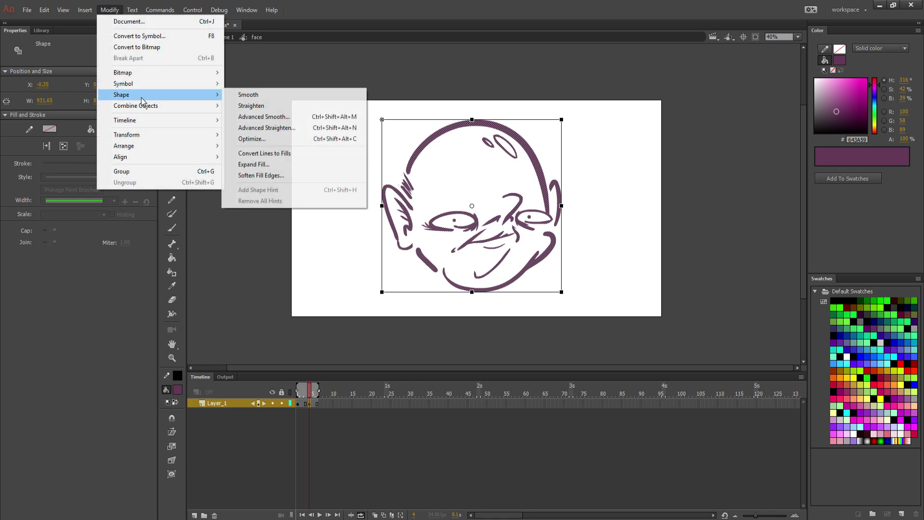
pyautogui.click(267, 140)
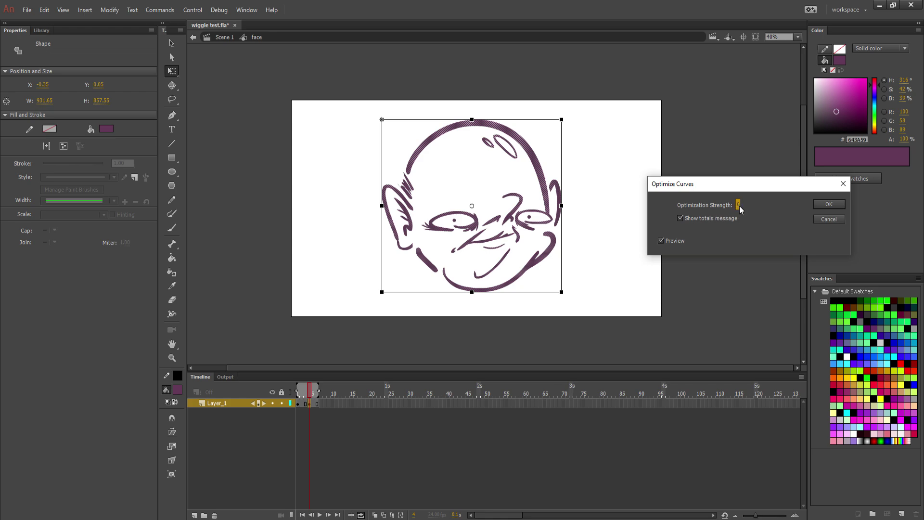
pyautogui.moveTo(739, 206)
pyautogui.mouseDown()
pyautogui.moveTo(779, 209)
pyautogui.moveTo(719, 208)
pyautogui.mouseUp()
pyautogui.click(829, 204)
pyautogui.moveTo(762, 185); pyautogui.dragTo(685, 144)
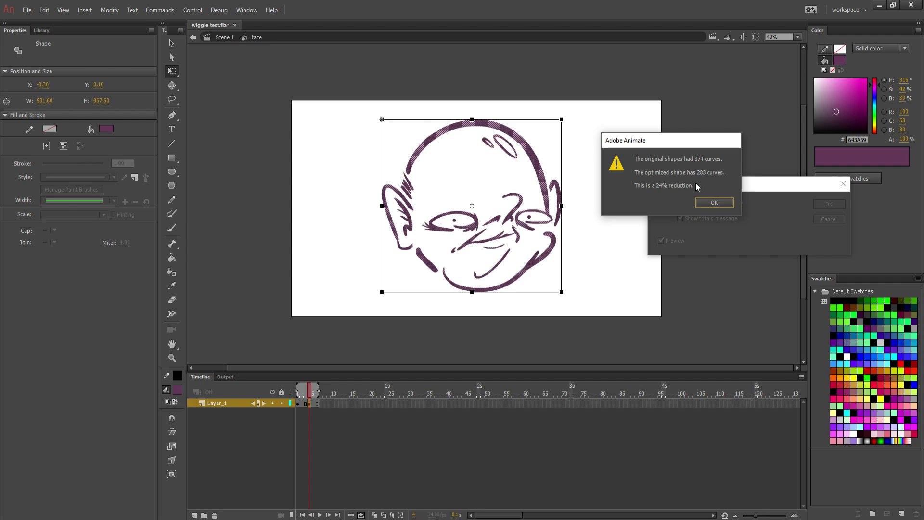
pyautogui.click(714, 203)
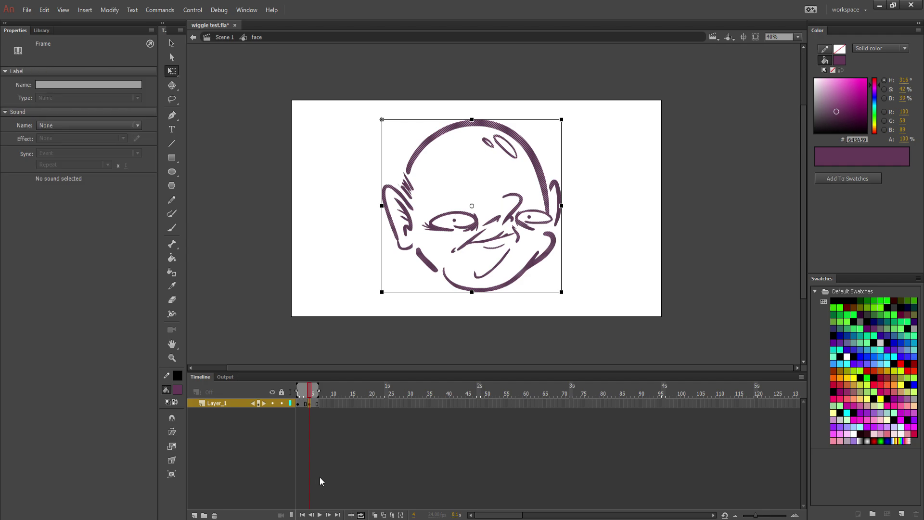
# - Deselect the drawing and play the symbol's frames to preview the wiggle
pyautogui.click(305, 404)
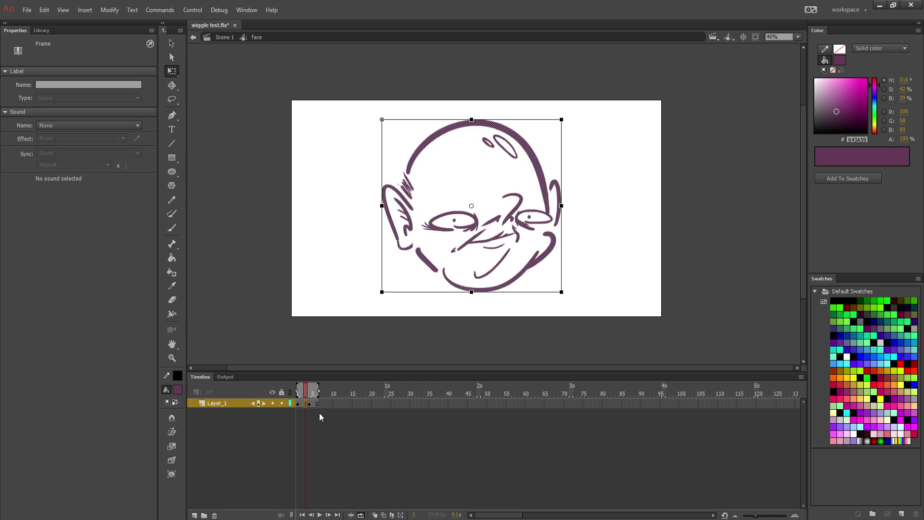
pyautogui.click(337, 426)
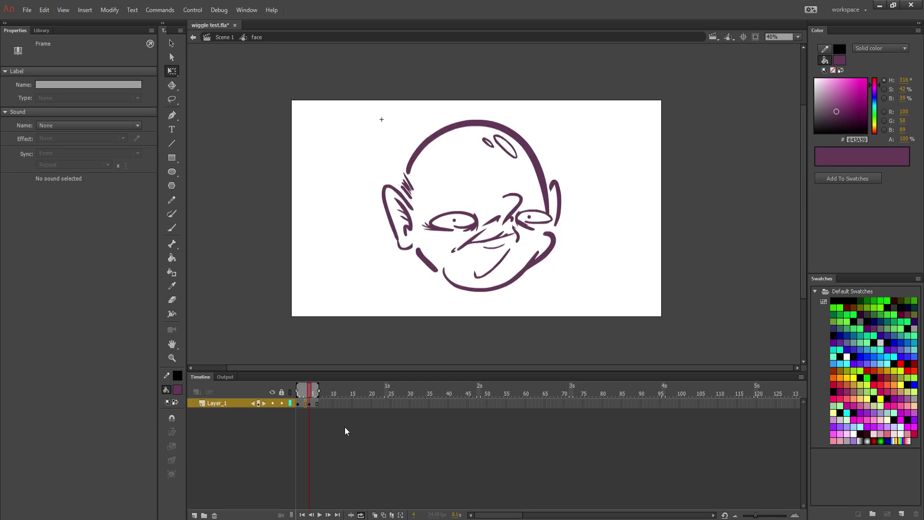
pyautogui.press('Return')
# - Back in Scene 1, add a keyframe at frame 6 holding the face instance
pyautogui.click(226, 38)
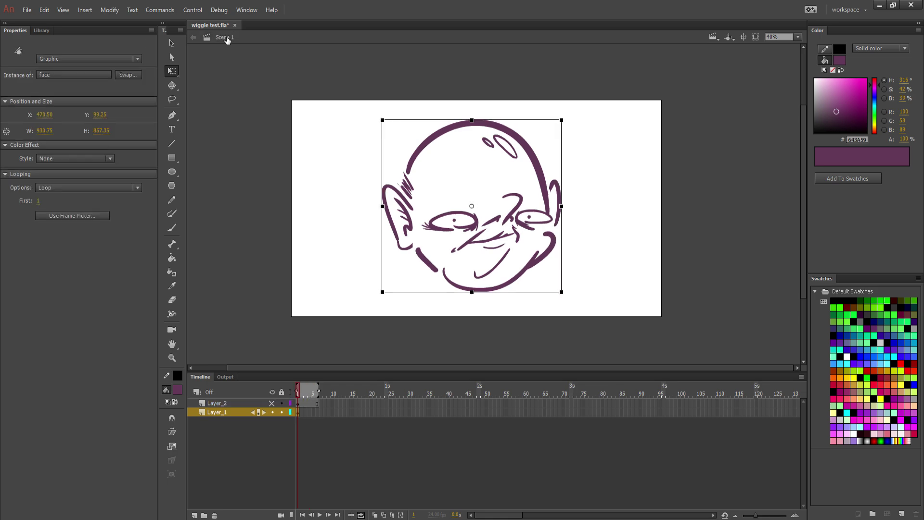
pyautogui.click(317, 410)
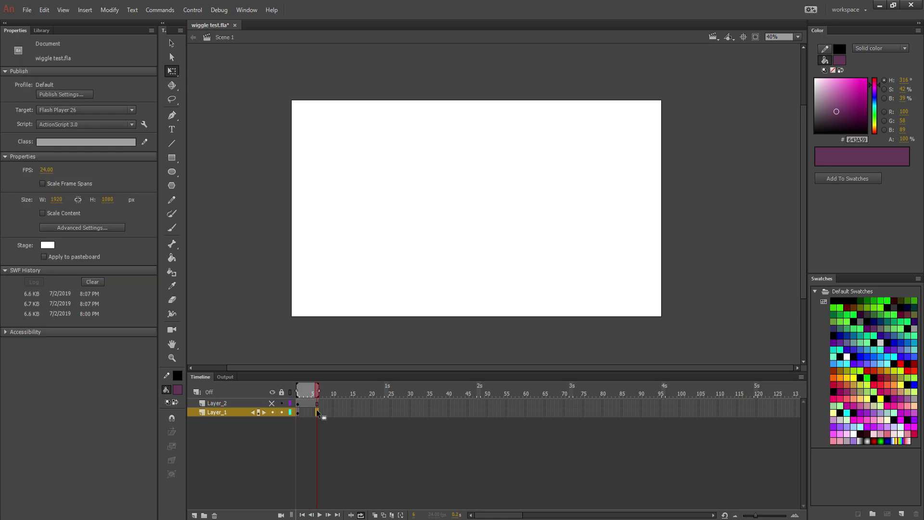
pyautogui.press('F6')
# - Confirm the face instance's looping option is Loop and play the scene
pyautogui.click(301, 410)
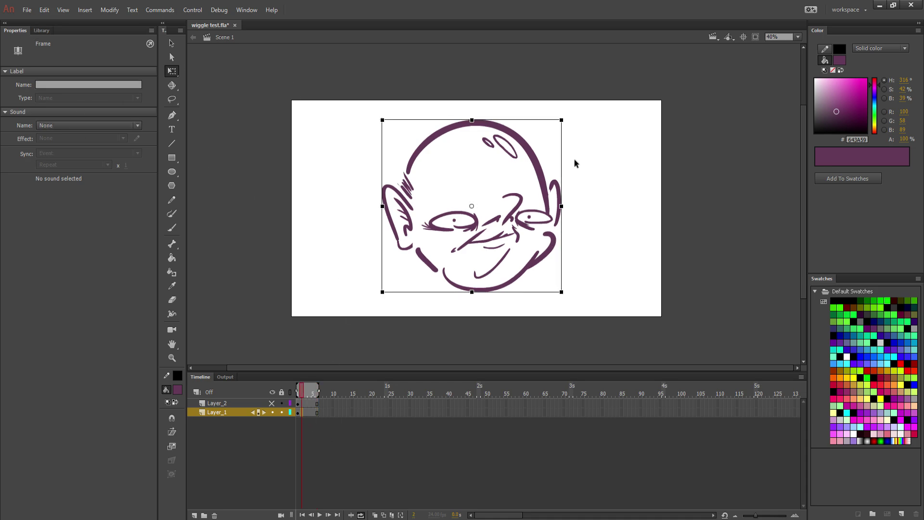
pyautogui.click(531, 159)
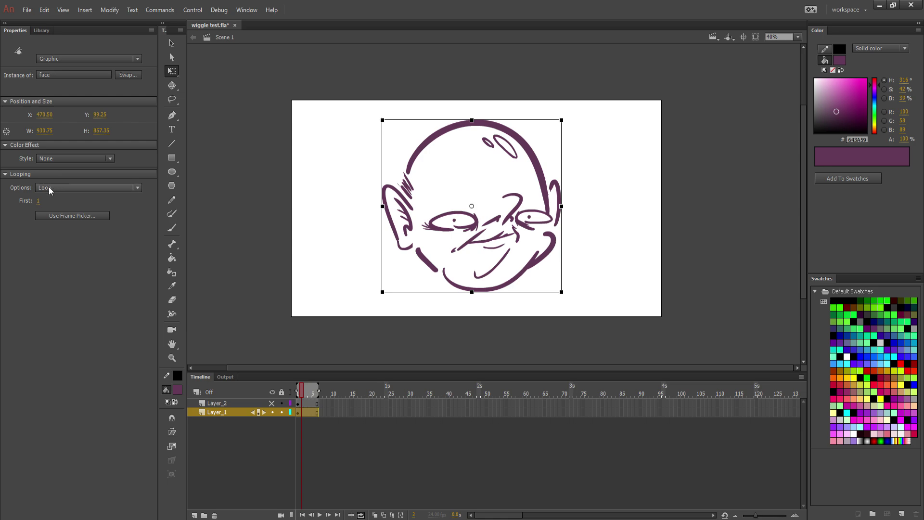
pyautogui.click(67, 188)
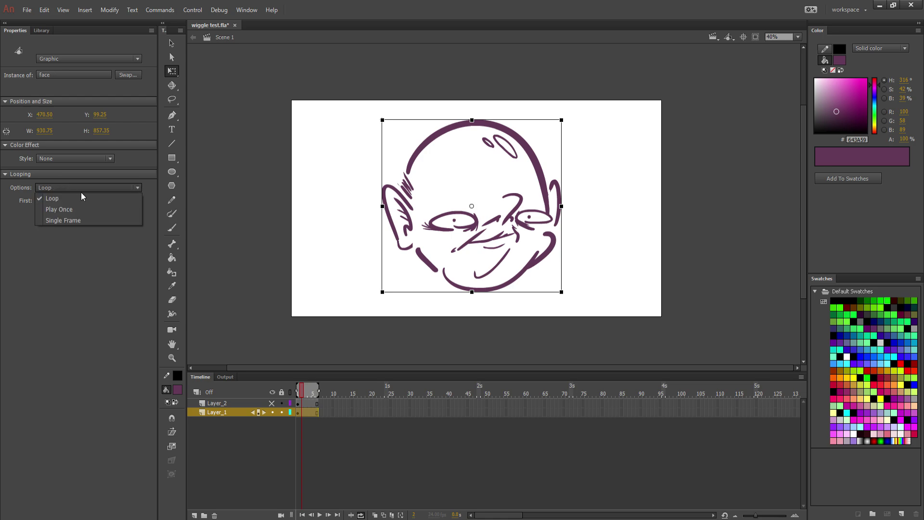
pyautogui.click(82, 192)
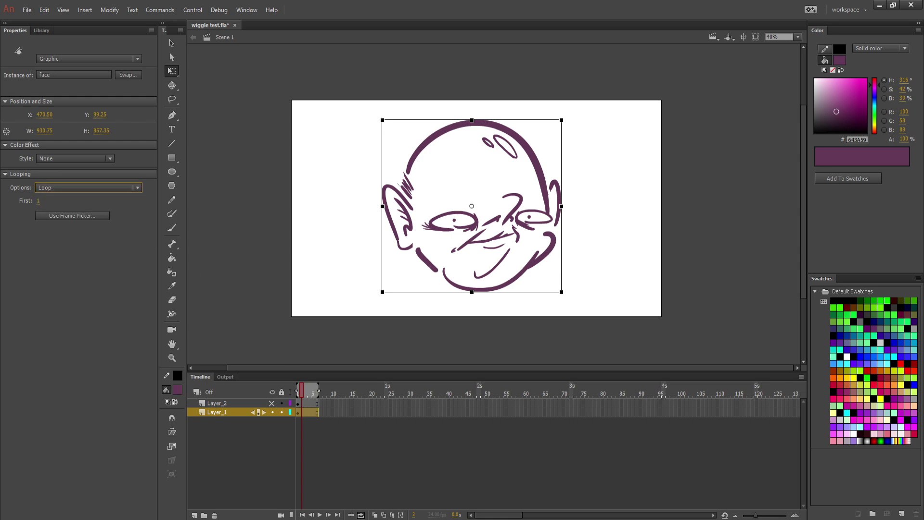
pyautogui.hotkey('alt', 'Down')
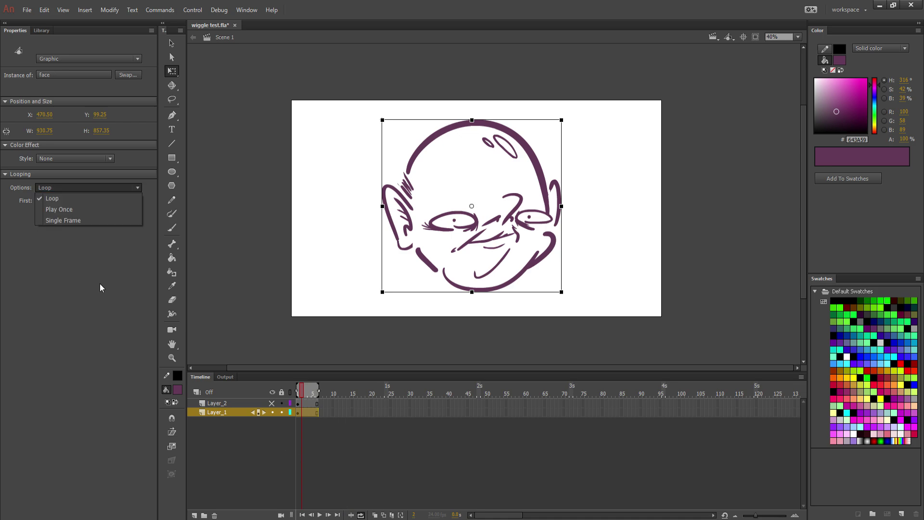
pyautogui.press('Escape')
pyautogui.click(319, 515)
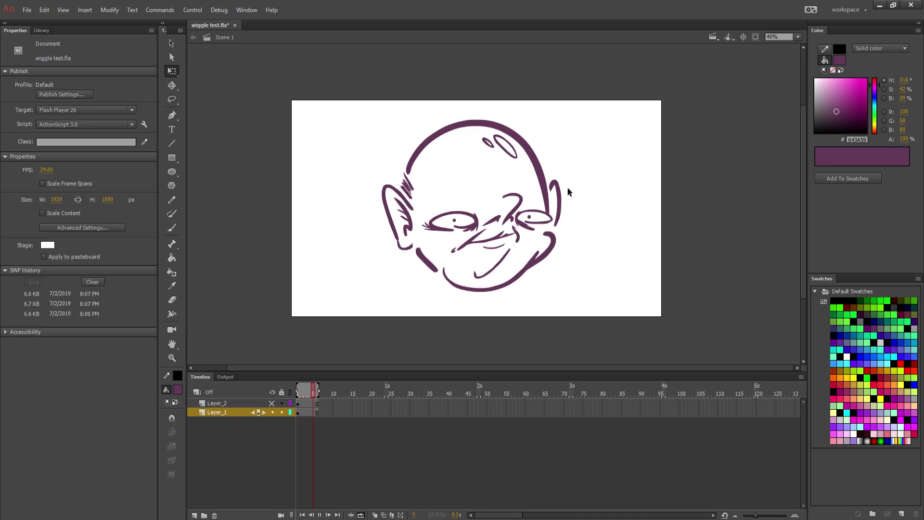